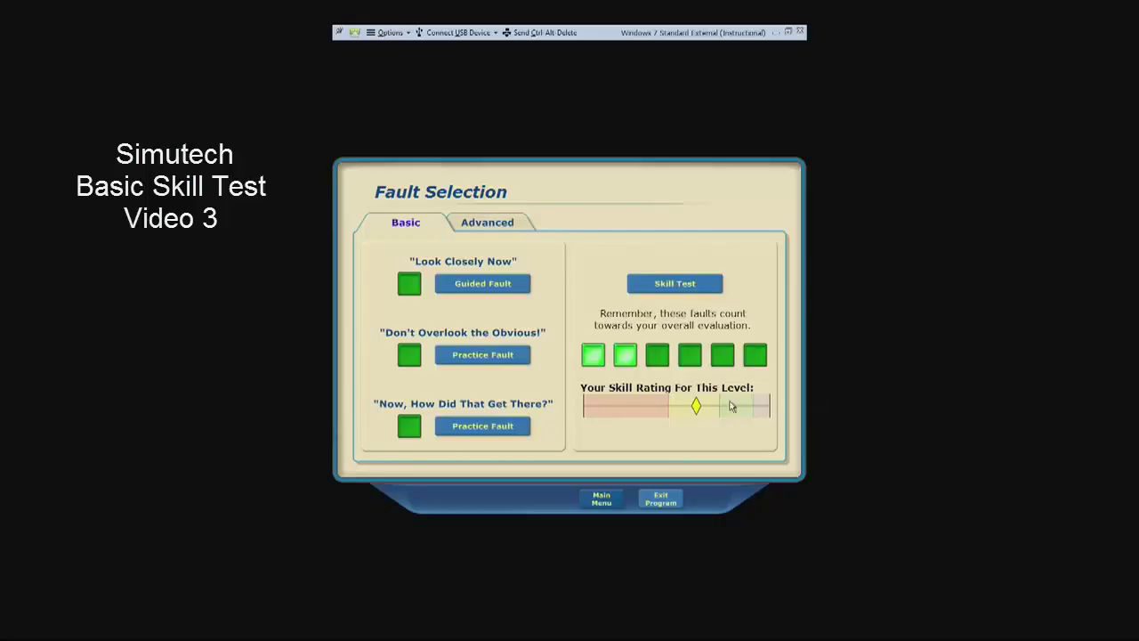
# Step: Launch the Skill Test fault from the Basic tab to get the SIMElectric work order
pyautogui.click(669, 283)
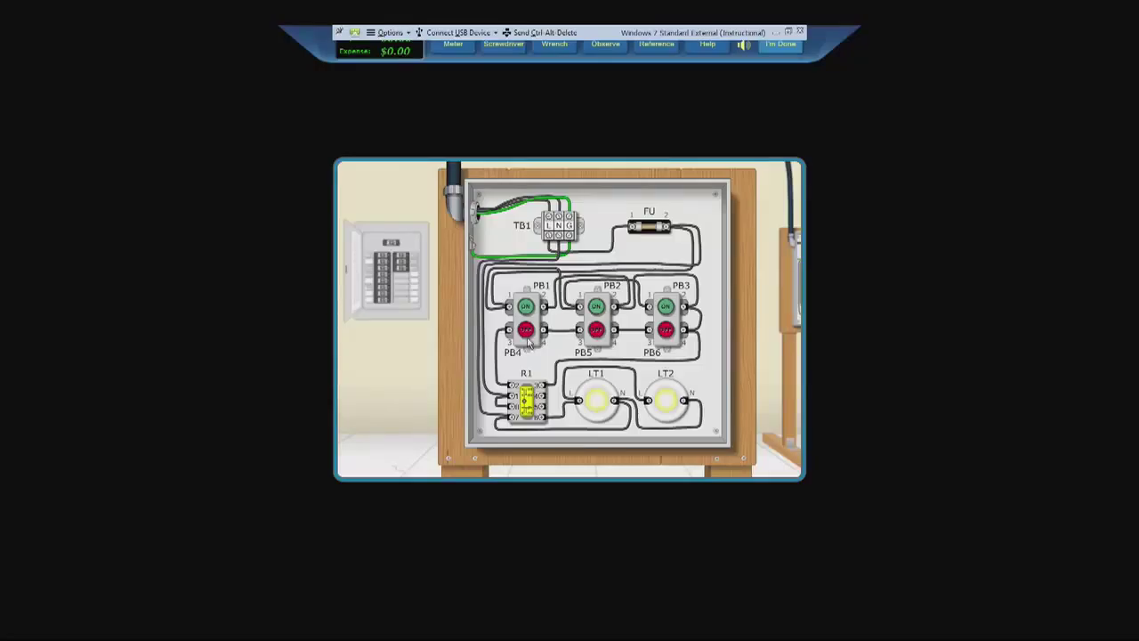
# Step: Press the stop buttons of PB4, PB5 and PB6 while watching lamps LT1 and LT2
pyautogui.click(527, 336)
pyautogui.click(527, 333)
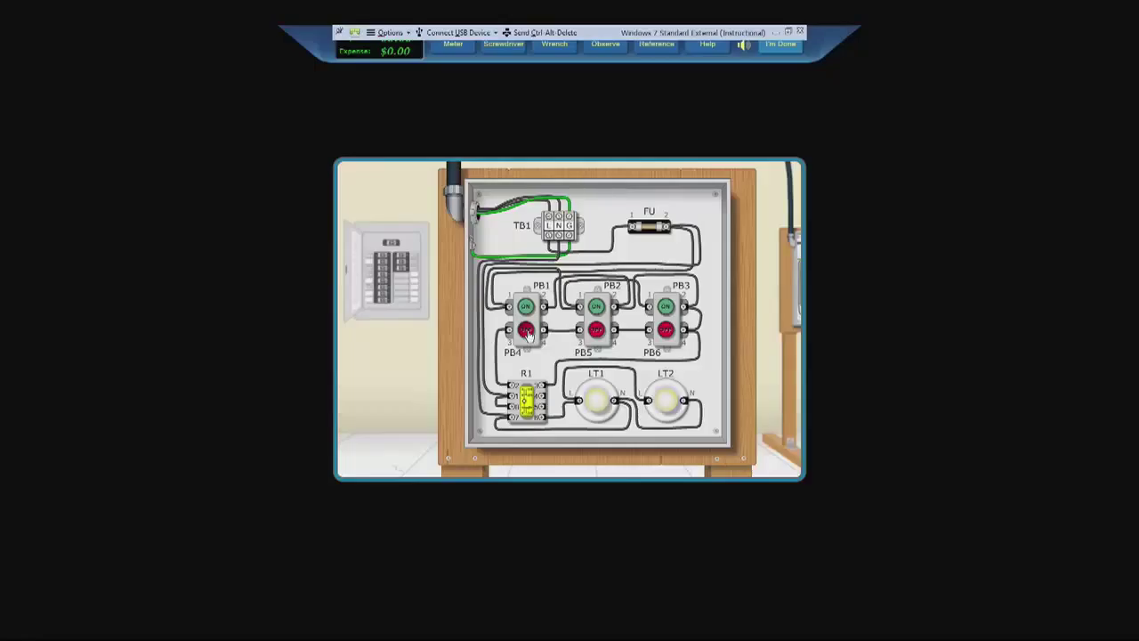
pyautogui.click(595, 332)
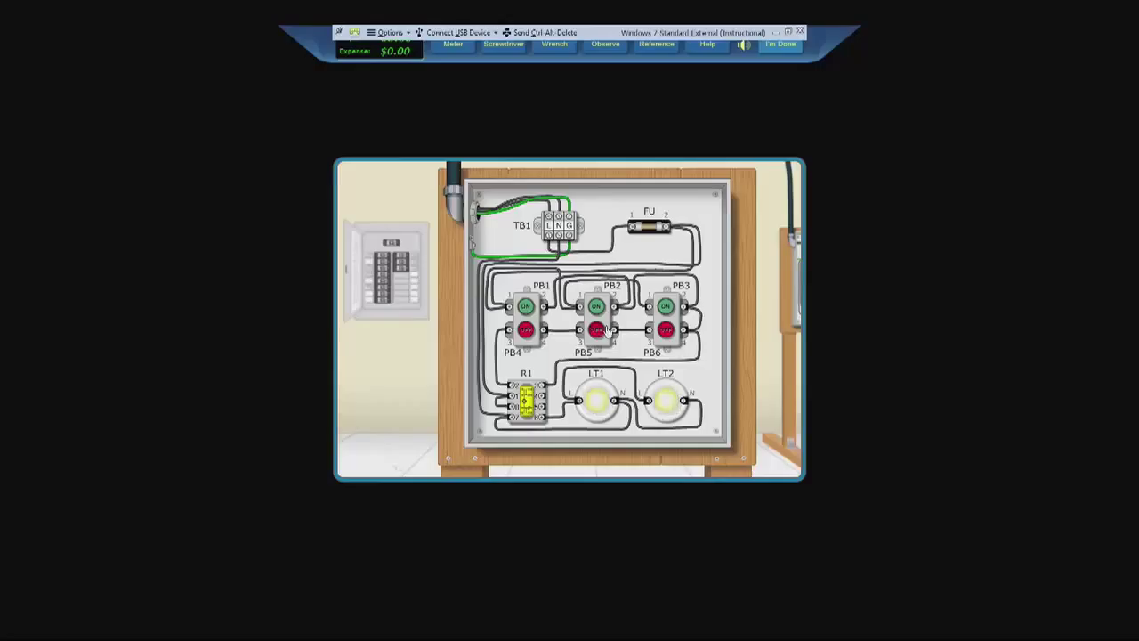
pyautogui.click(667, 332)
pyautogui.click(663, 49)
# Step: Open the Lighting Circuit schematic diagram and park it to the right of the wiring panel
pyautogui.click(666, 61)
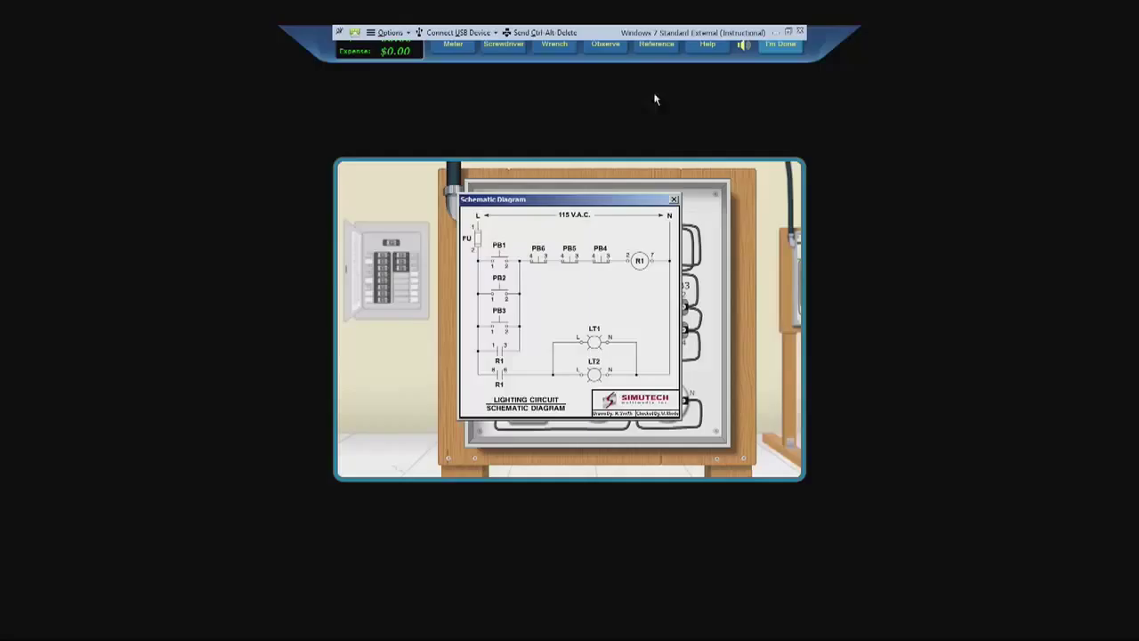
pyautogui.moveTo(630, 201); pyautogui.dragTo(774, 218)
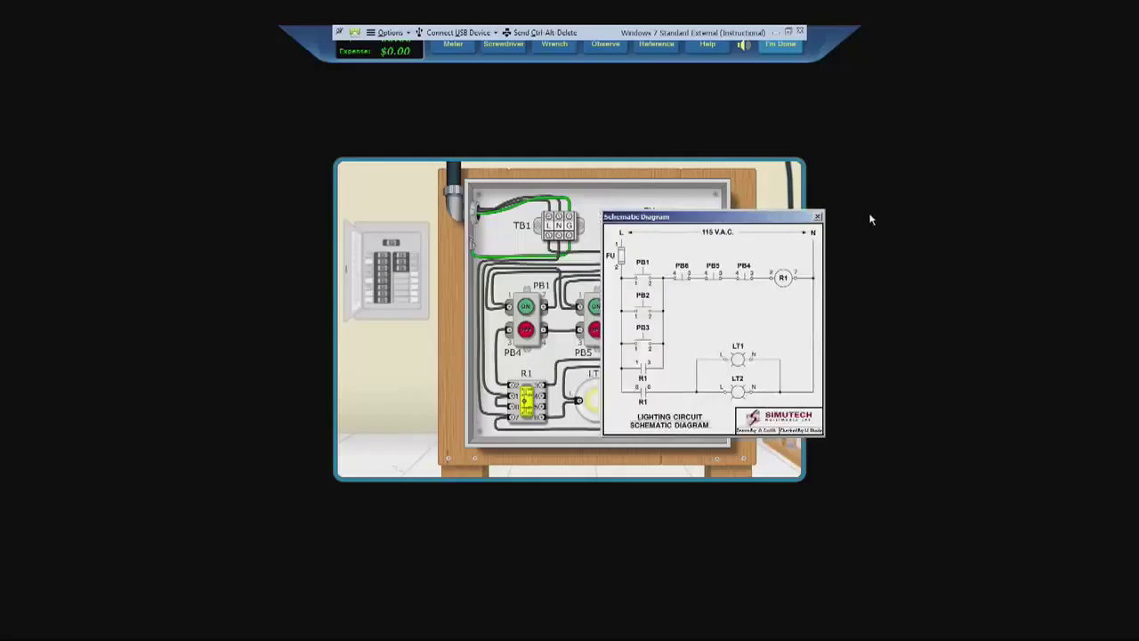
pyautogui.moveTo(870, 218); pyautogui.dragTo(976, 202)
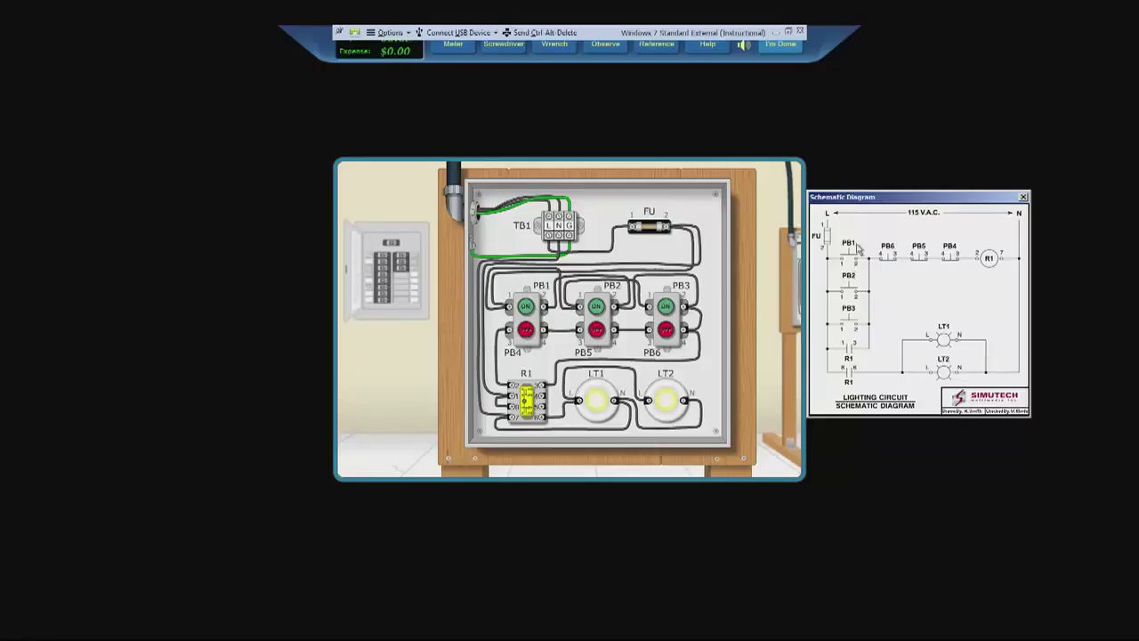
pyautogui.click(592, 45)
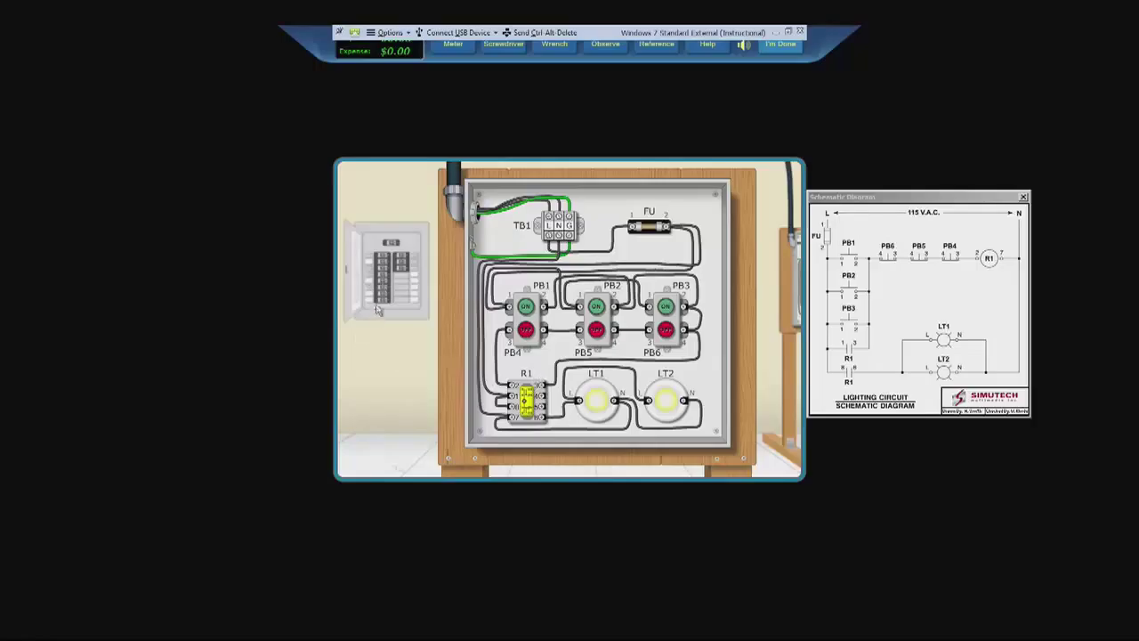
pyautogui.click(382, 265)
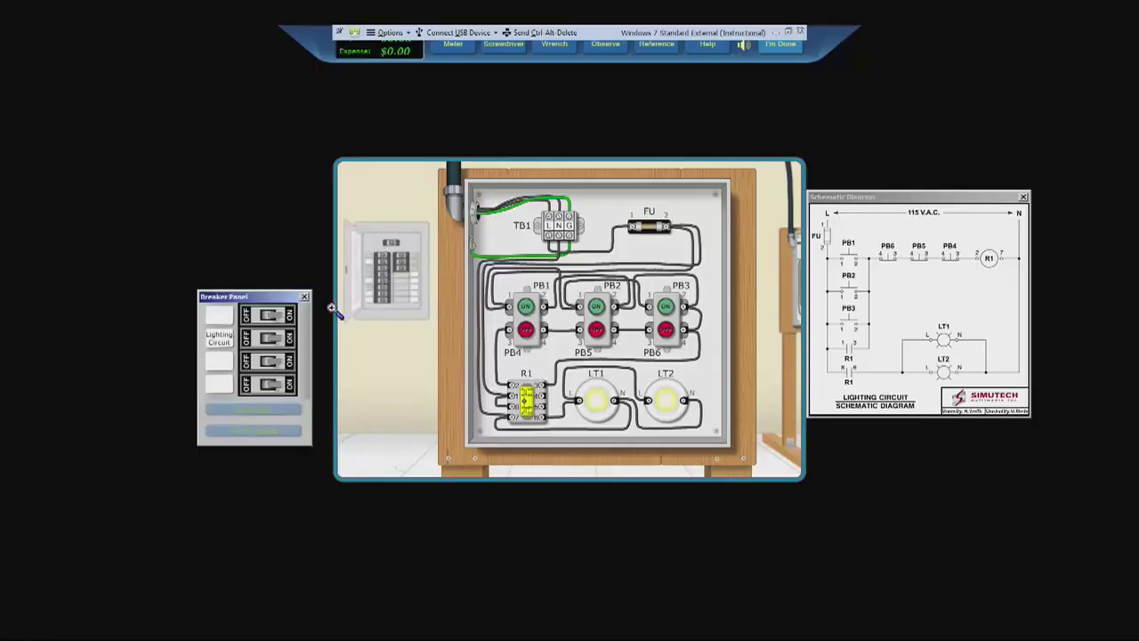
# Step: Switch the Lighting Circuit breaker off, lock it out, and verify the circuit is dead
pyautogui.click(265, 341)
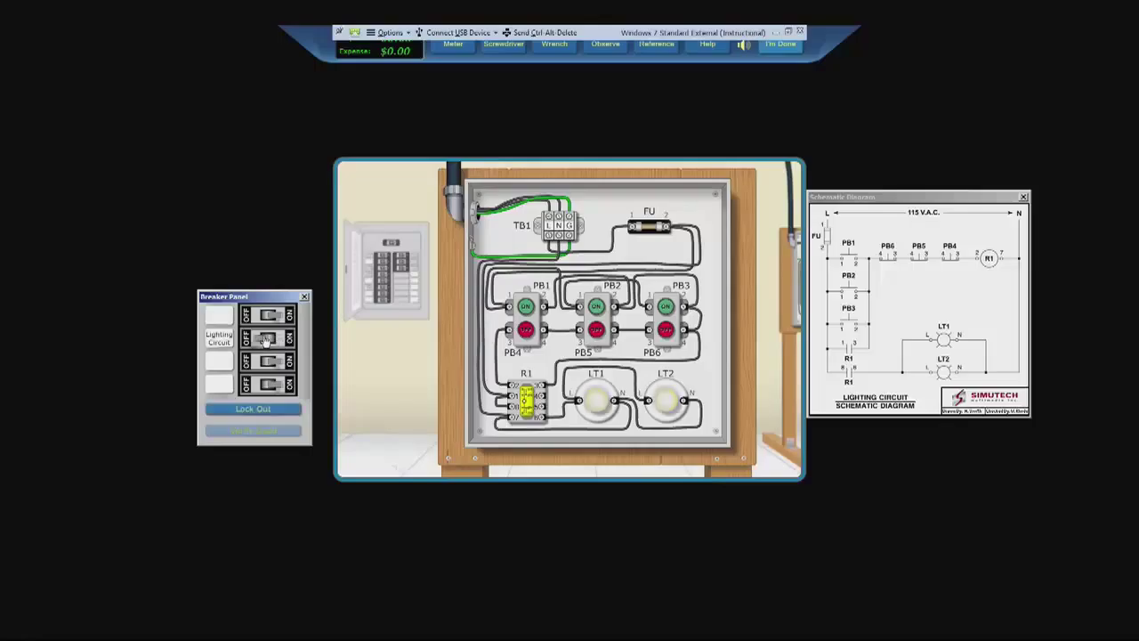
pyautogui.click(243, 411)
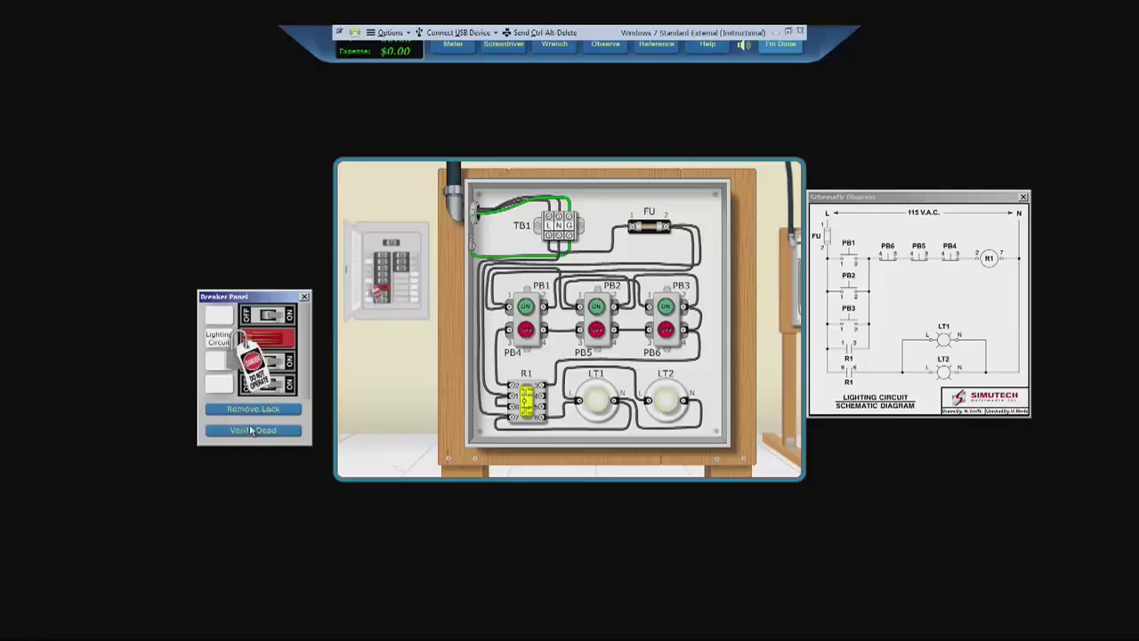
pyautogui.click(250, 432)
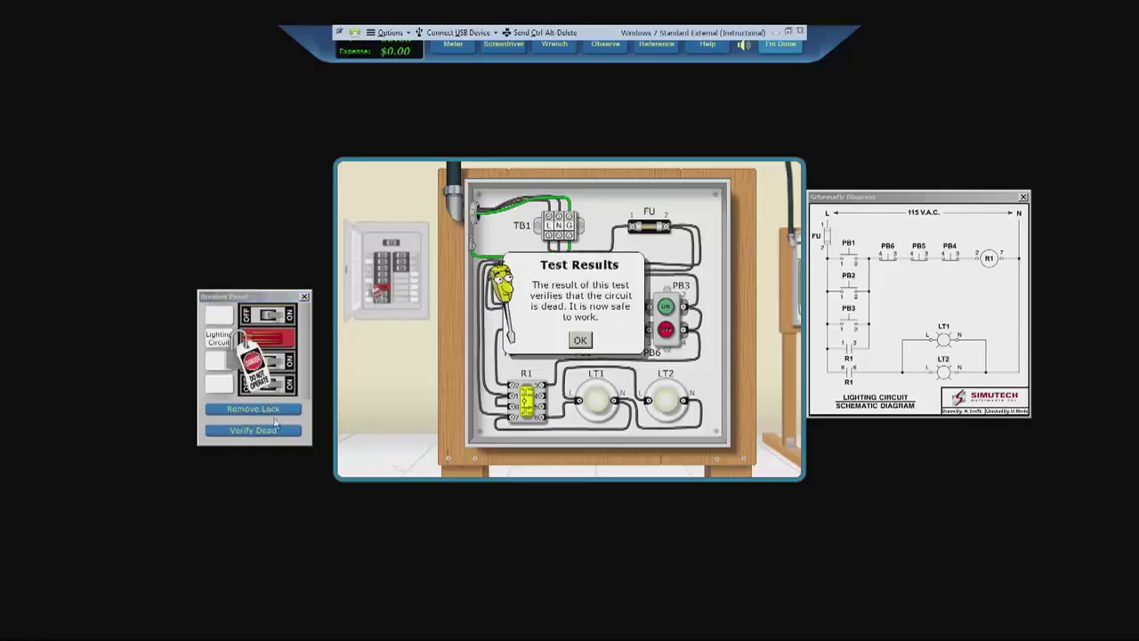
pyautogui.click(581, 343)
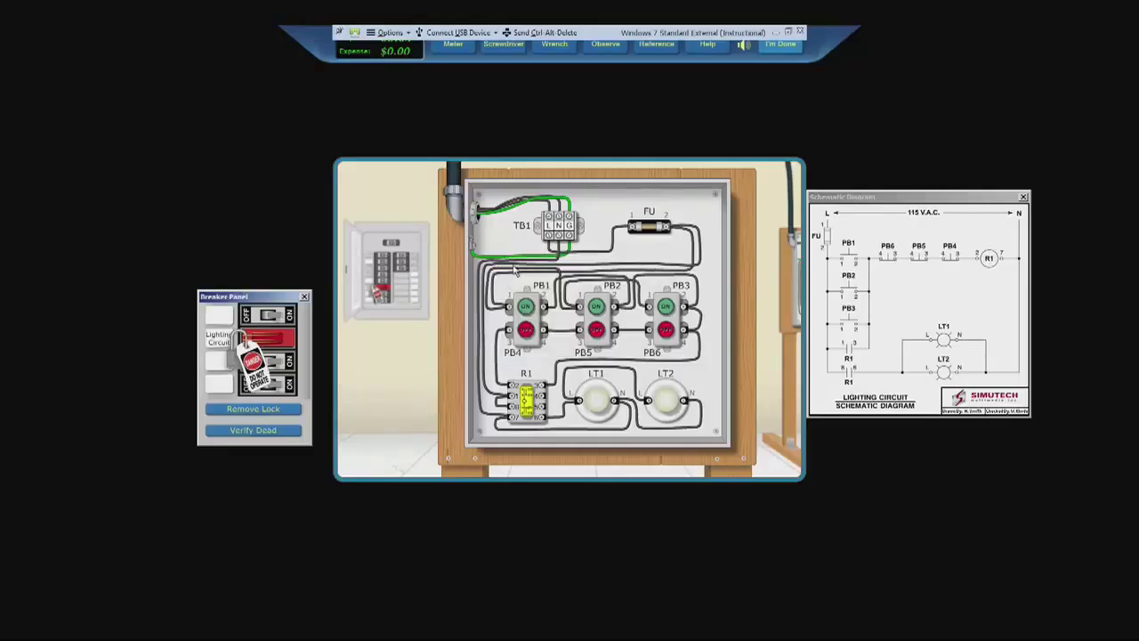
# Step: Set the multimeter on the wall left of the panel, take the screwdriver, and free PB2's upper-right wire
pyautogui.click(472, 50)
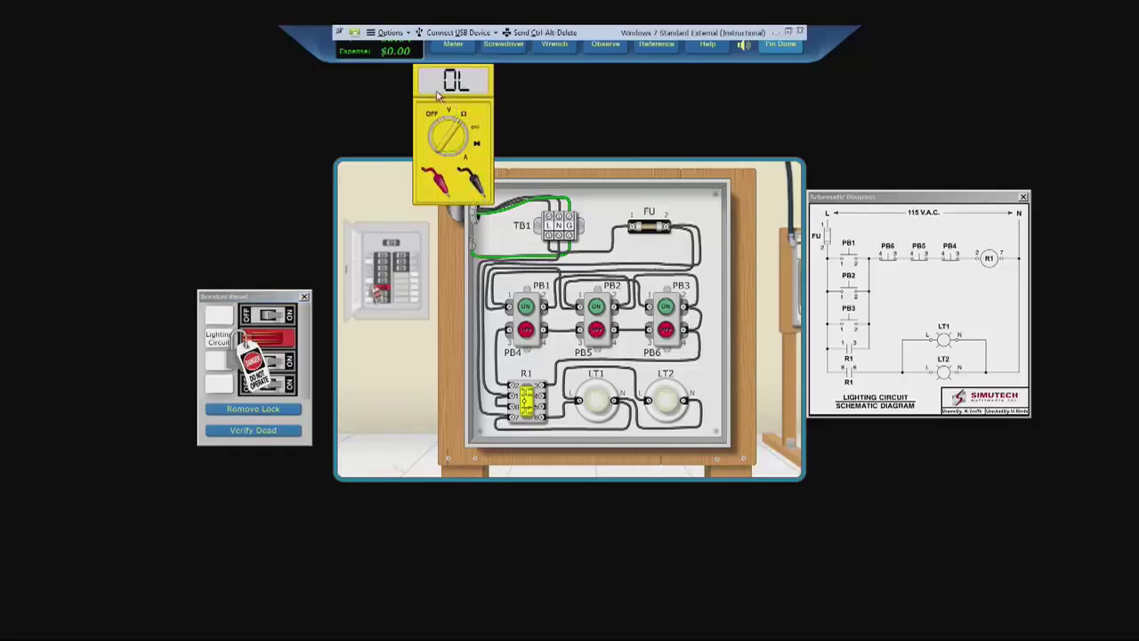
pyautogui.moveTo(427, 96); pyautogui.dragTo(379, 208)
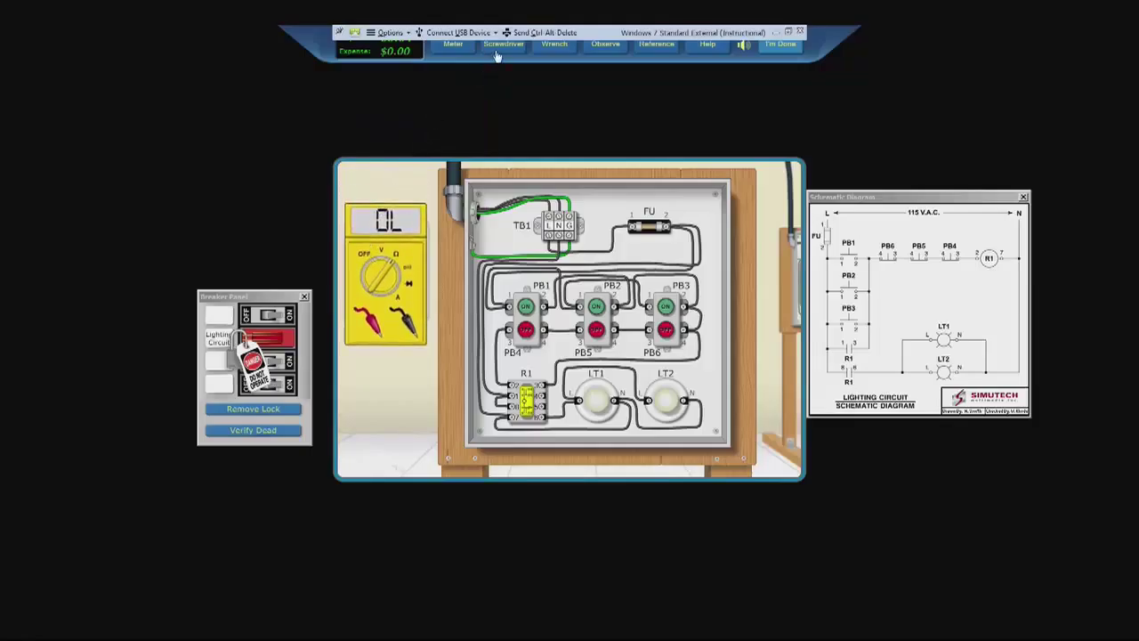
pyautogui.click(506, 53)
pyautogui.click(617, 307)
# Step: Put the meter probes across PB2's terminals and press PB2 to check its contacts' continuity
pyautogui.click(407, 326)
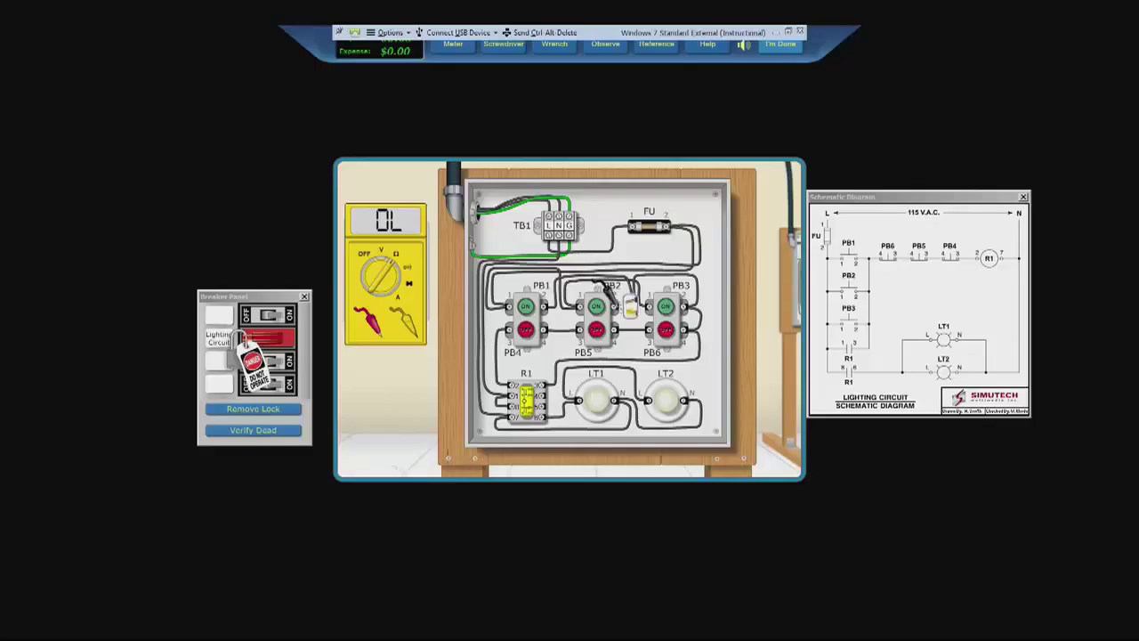
pyautogui.click(616, 307)
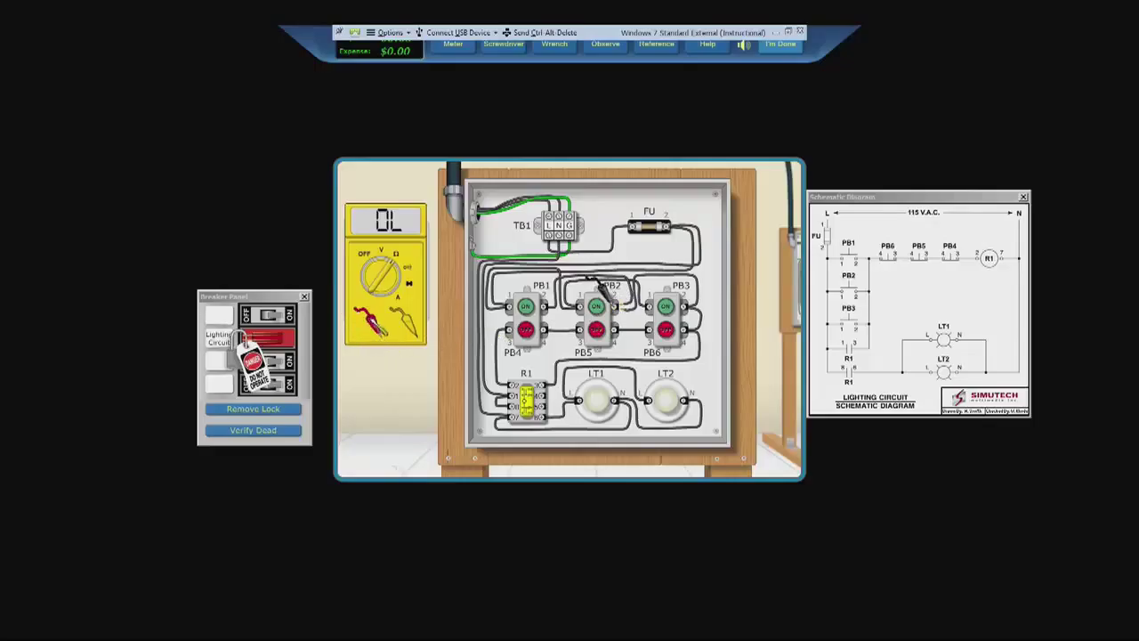
pyautogui.click(372, 326)
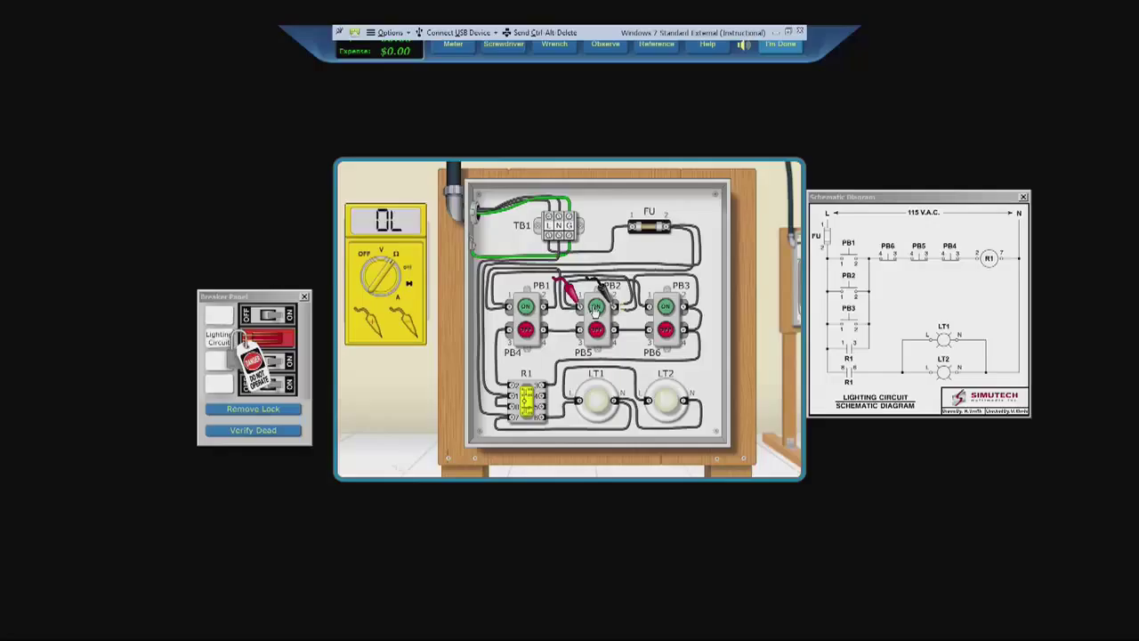
pyautogui.click(595, 308)
pyautogui.click(499, 49)
# Step: Move the red probe to PB2's right terminal to test the PB2–PB3 wiring, reading OL
pyautogui.click(623, 306)
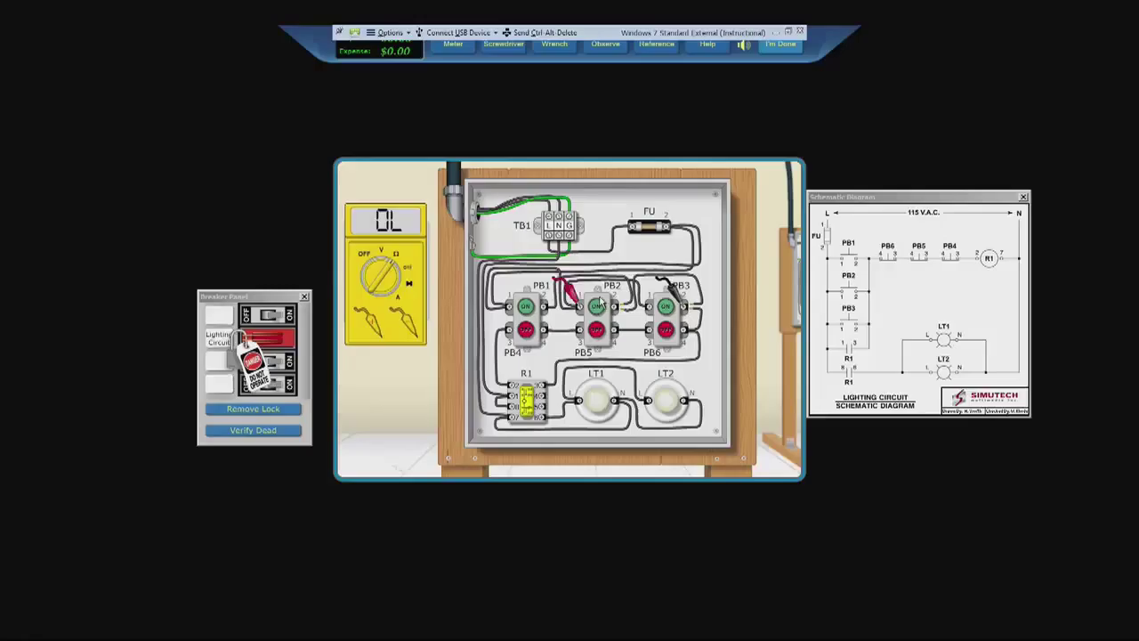
pyautogui.moveTo(566, 292); pyautogui.dragTo(642, 293)
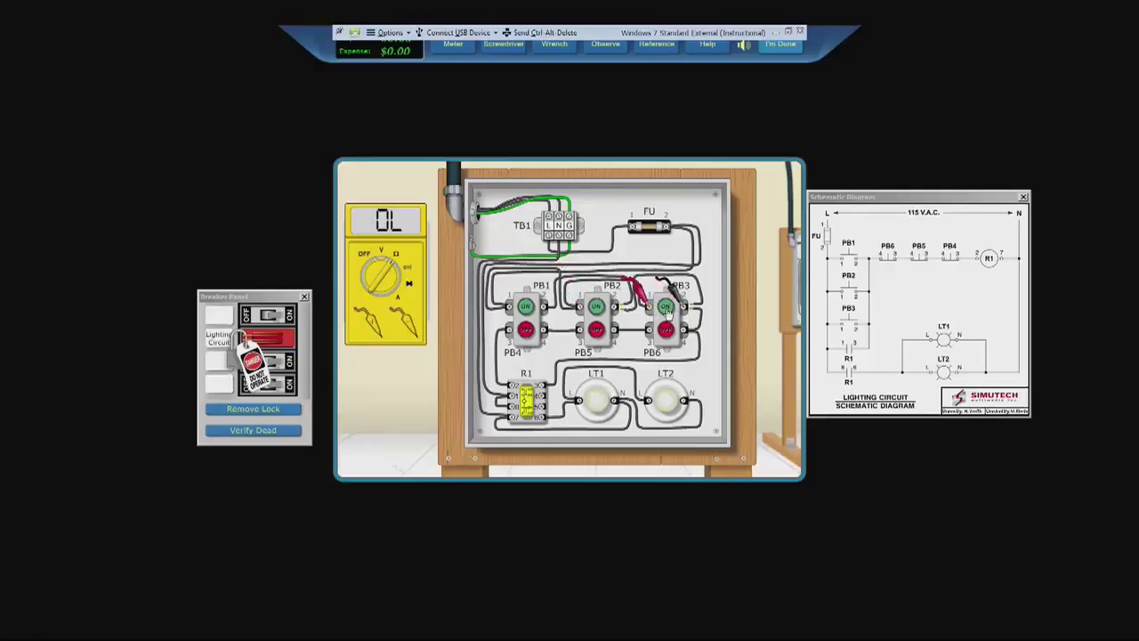
pyautogui.click(486, 50)
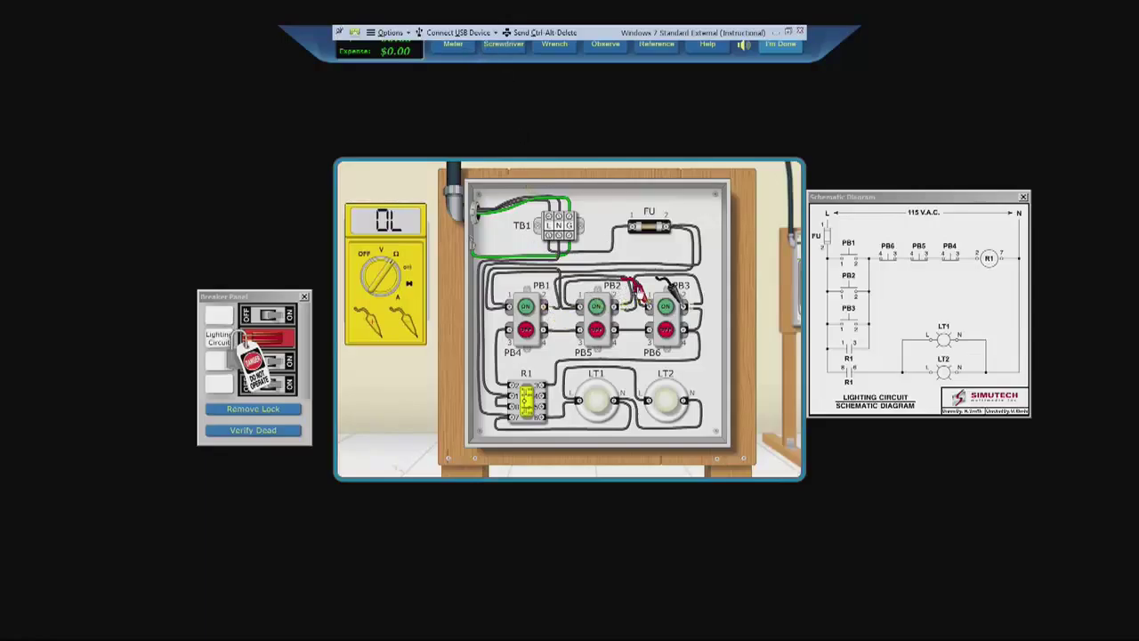
pyautogui.click(636, 291)
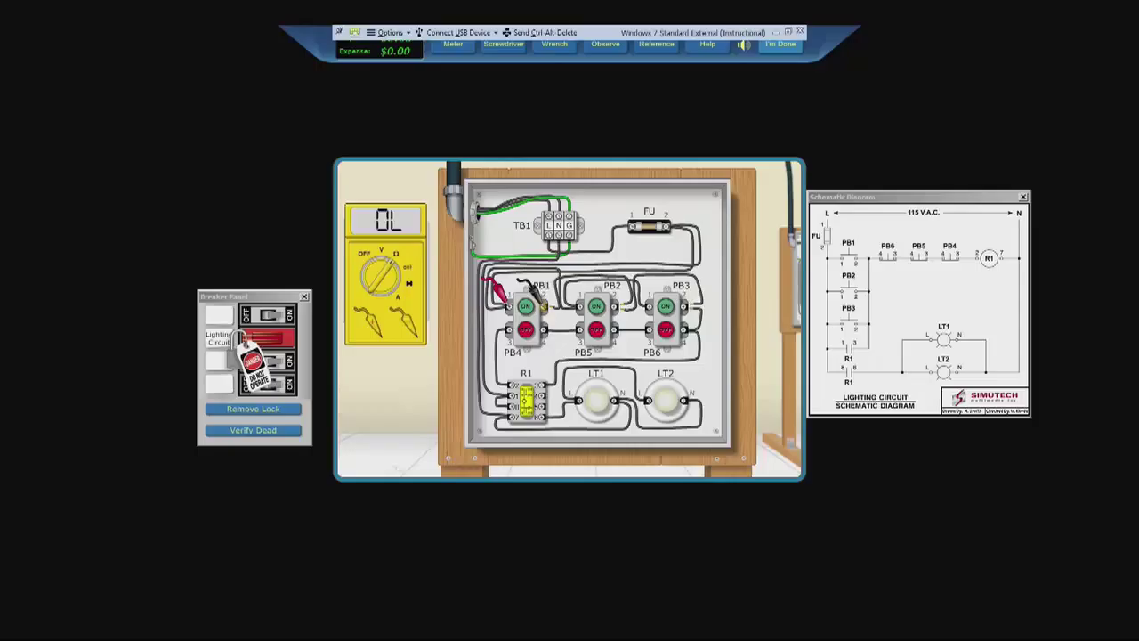
# Step: Clip the red probe onto PB1's terminal, getting a 0.0 ohm reading without pressing it
pyautogui.click(516, 302)
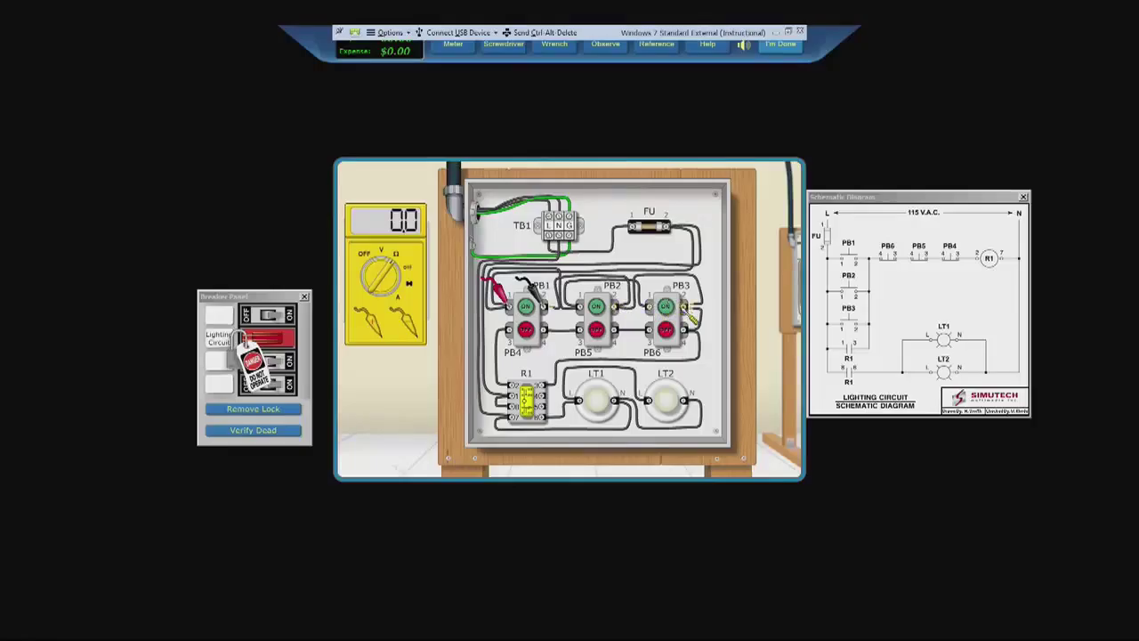
# Step: Replace pushbutton PB1 with the Wrench tool at a cost of $9.95
pyautogui.click(552, 53)
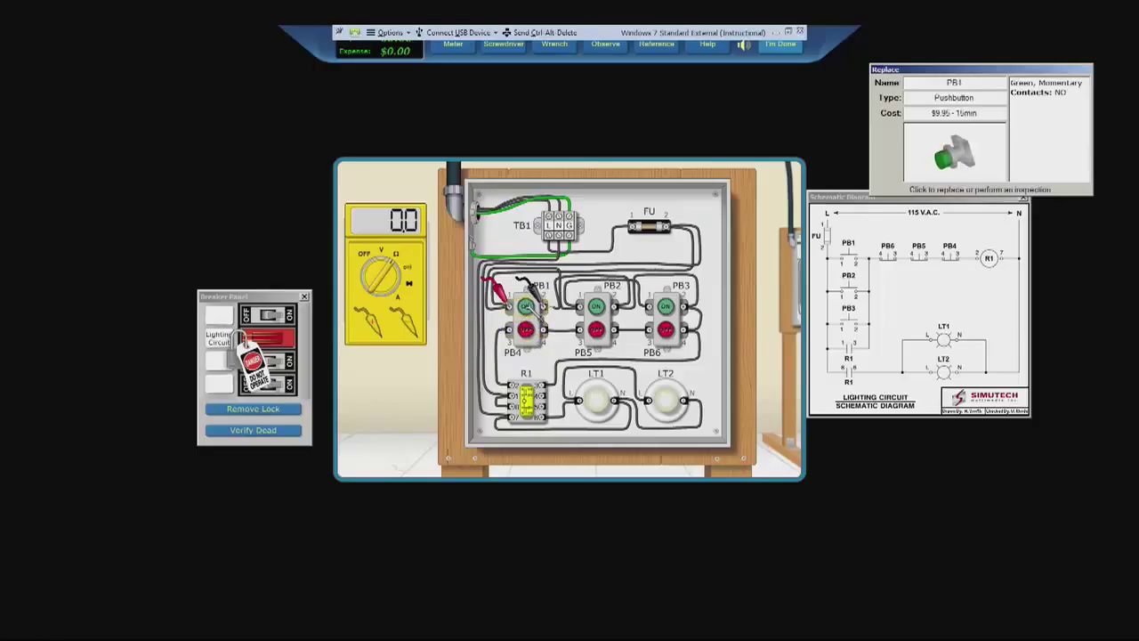
pyautogui.click(532, 308)
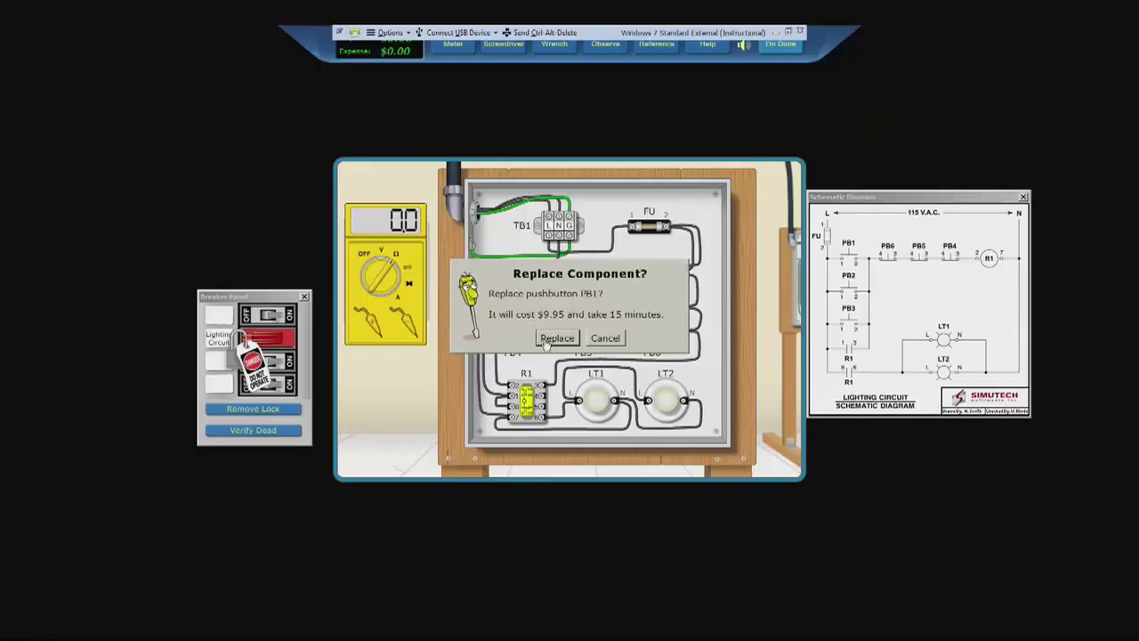
pyautogui.click(548, 340)
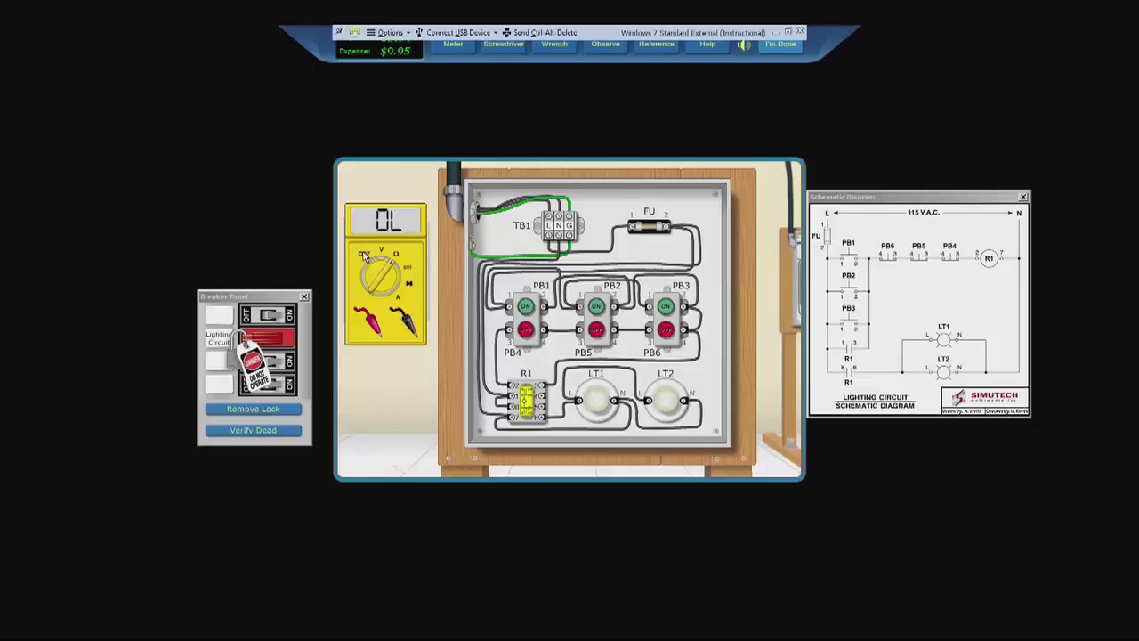
# Step: Turn the meter off, remove the breaker lockout, and test lamps with PB1 start and PB4 stop
pyautogui.click(373, 258)
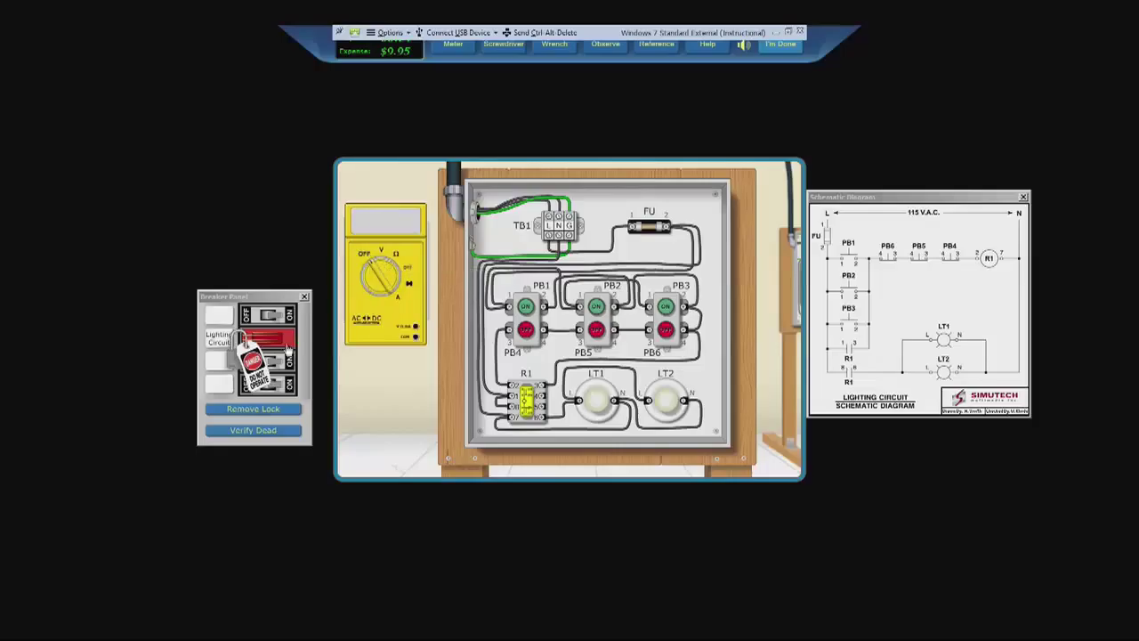
pyautogui.click(248, 411)
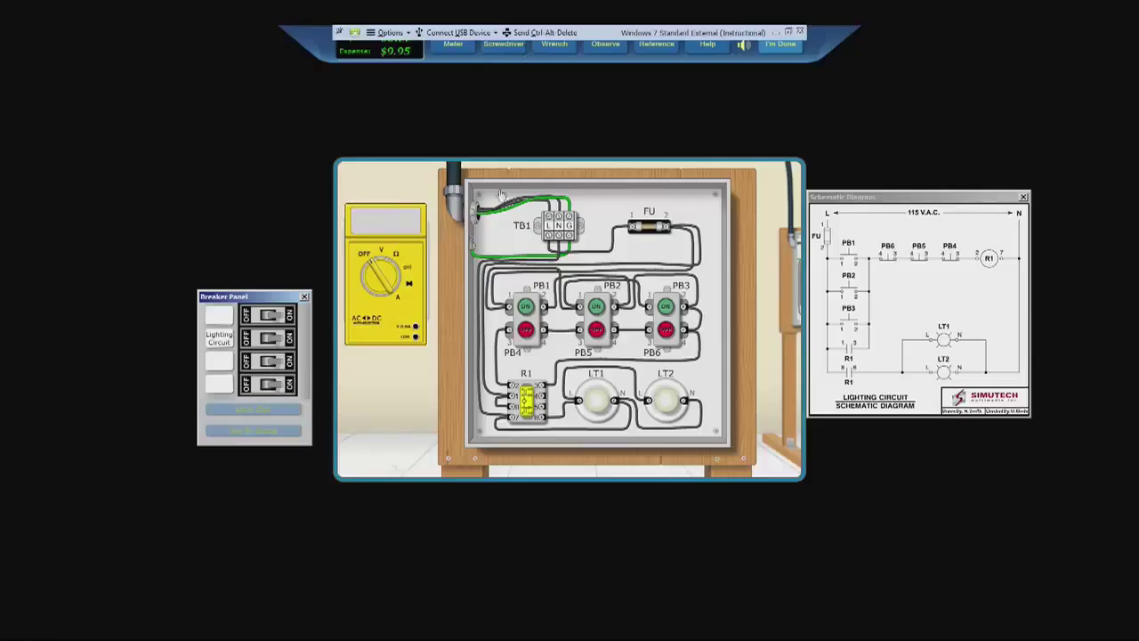
pyautogui.click(525, 307)
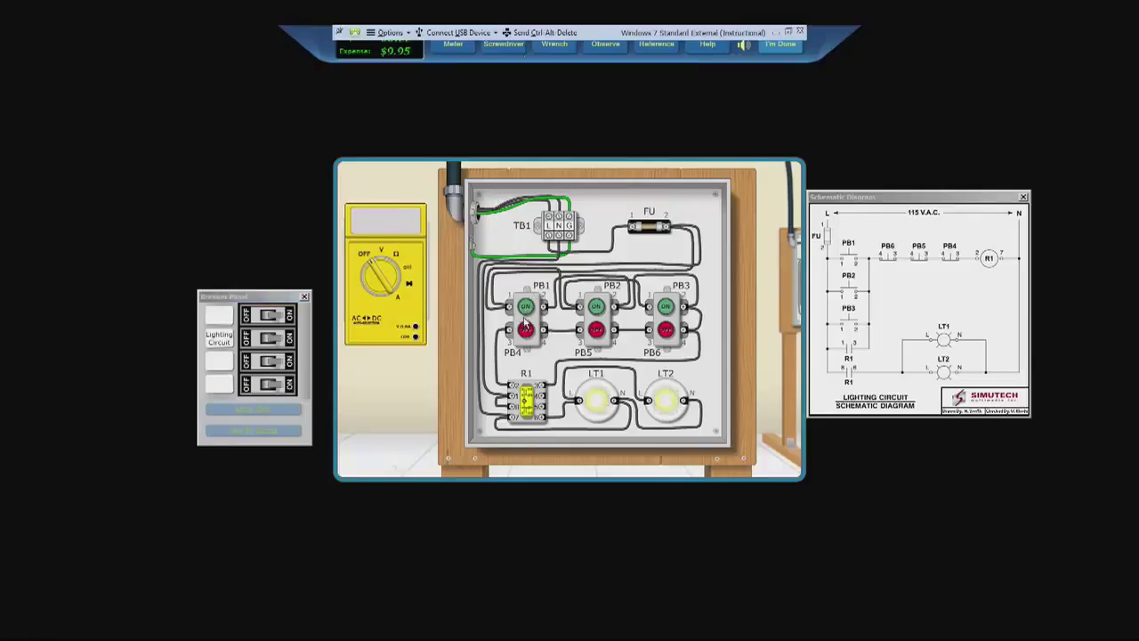
pyautogui.click(526, 331)
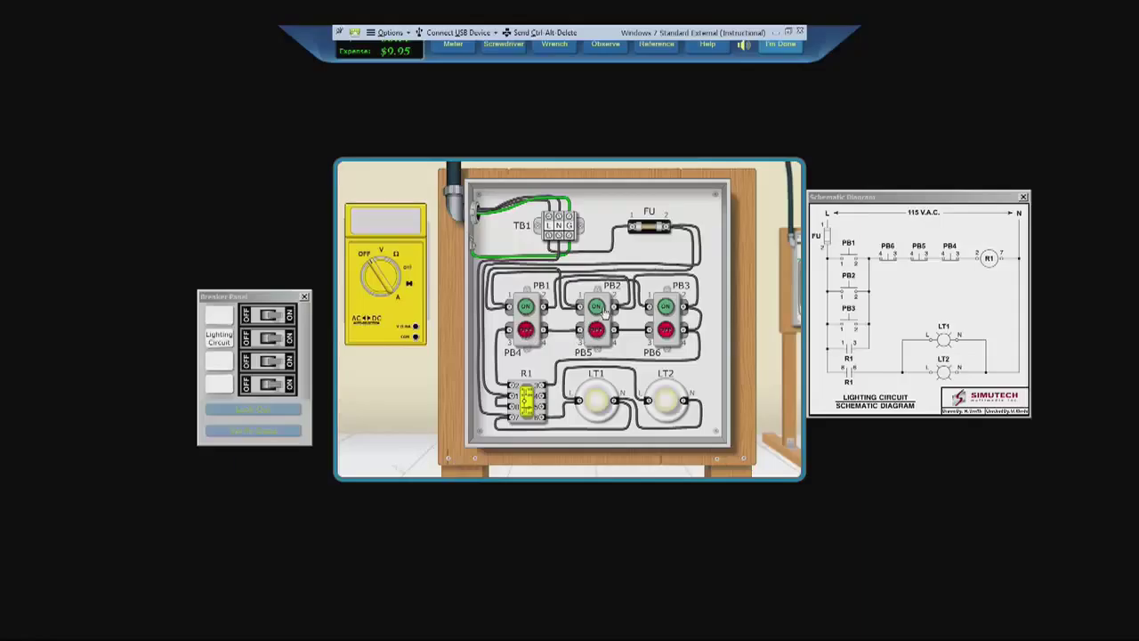
# Step: Test the PB2/PB5 and PB3/PB6 start-stop pairs on lamps LT1 and LT2
pyautogui.click(605, 308)
pyautogui.click(601, 331)
pyautogui.click(664, 308)
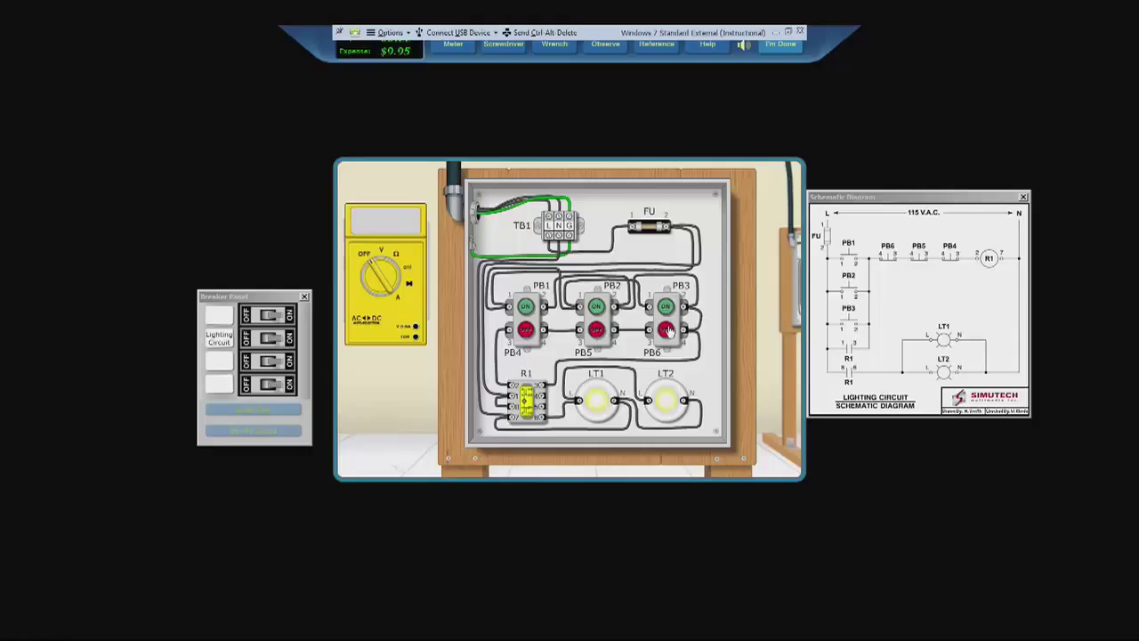
pyautogui.click(666, 331)
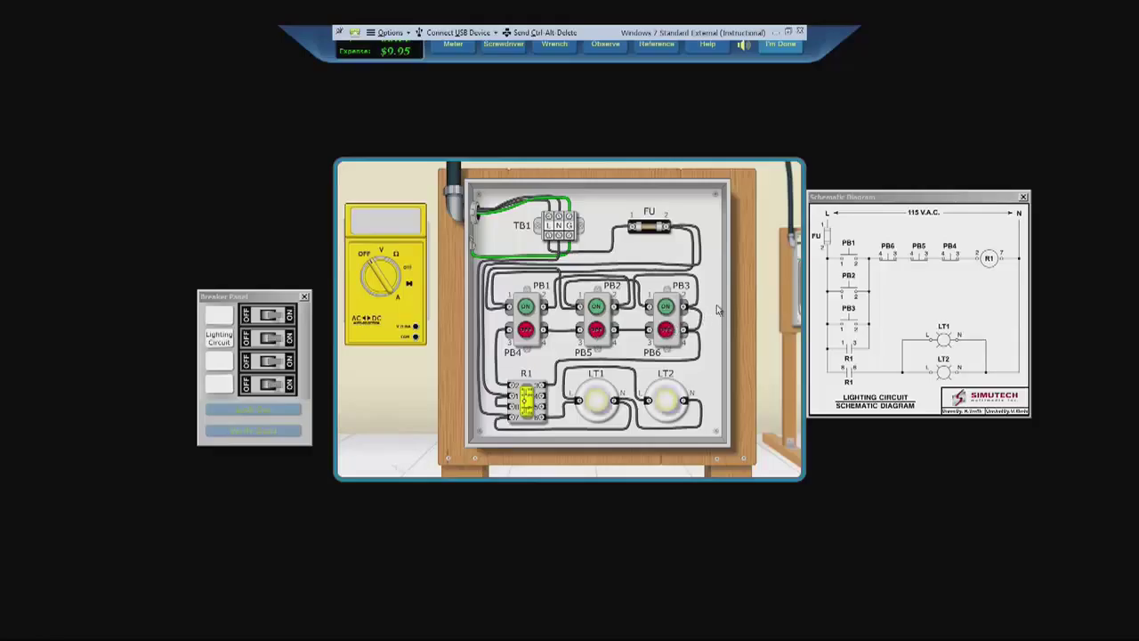